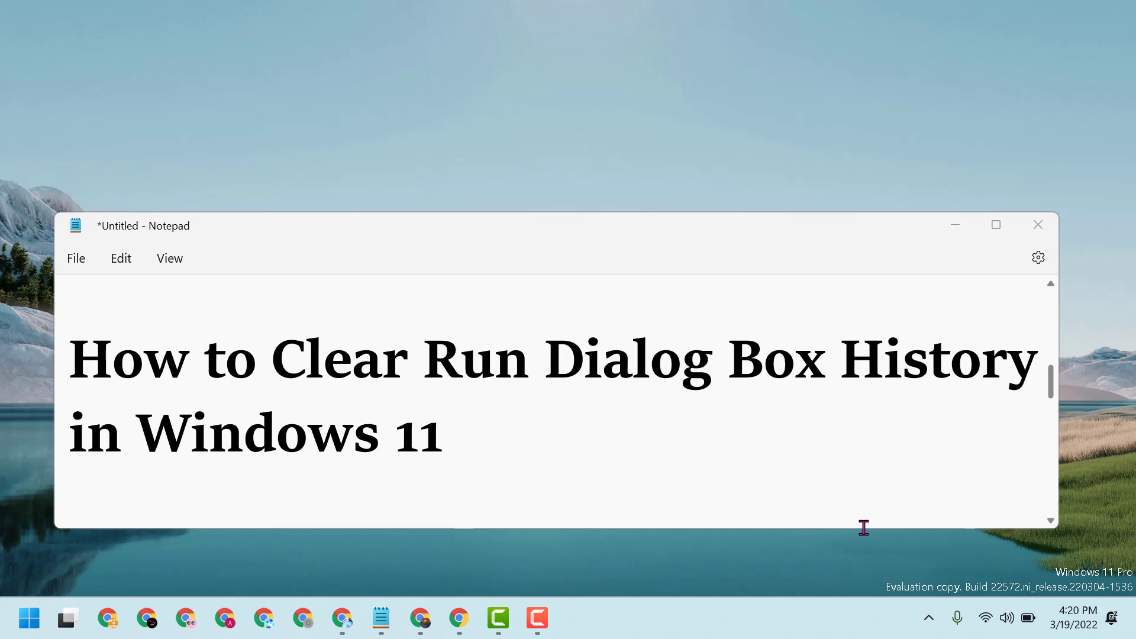
Minimise the note, search Start for 'regedit' and launch Registry Editor
{"action": "left_click", "coordinate": [956, 224]}
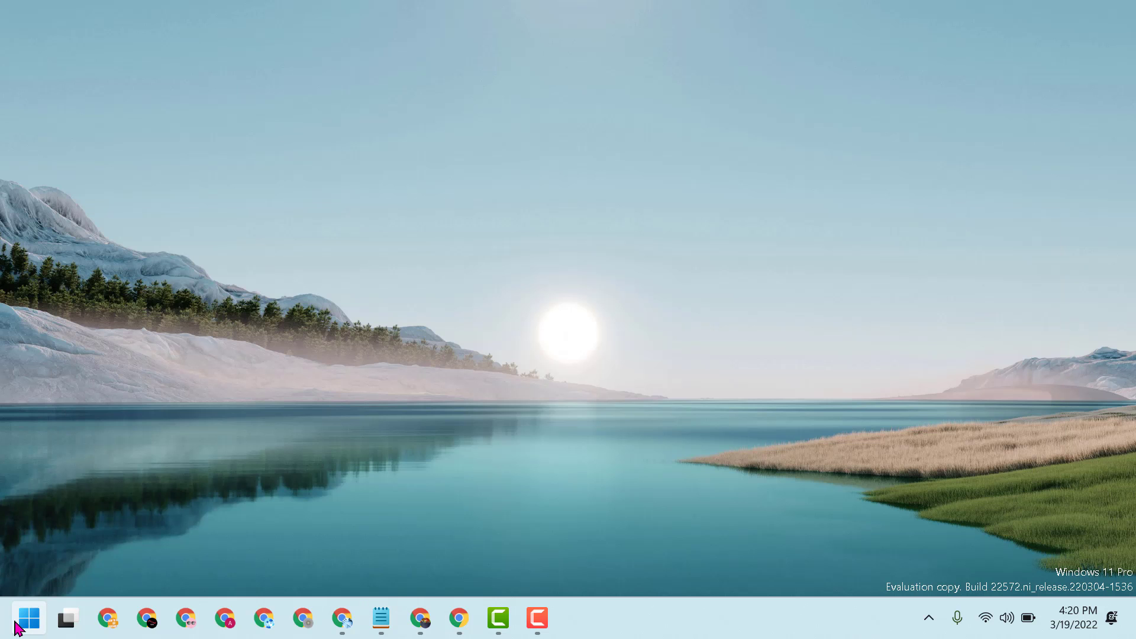
{"action": "left_click", "coordinate": [19, 625]}
{"action": "type", "text": "red"}
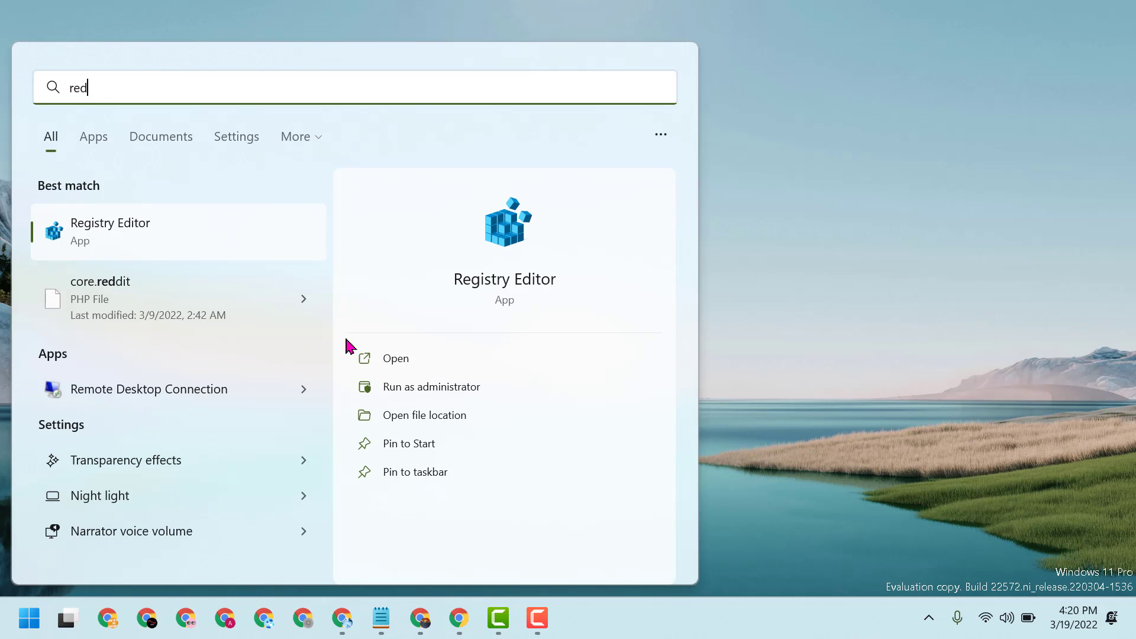
{"action": "key", "text": "BackSpace"}
{"action": "type", "text": "g"}
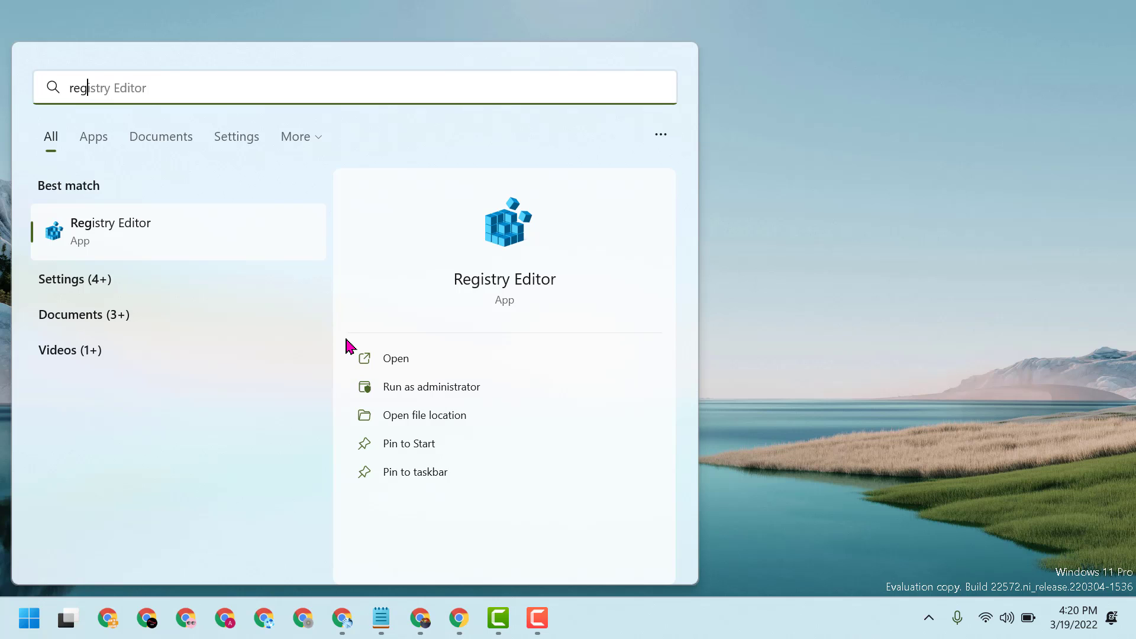
{"action": "left_click", "coordinate": [149, 229]}
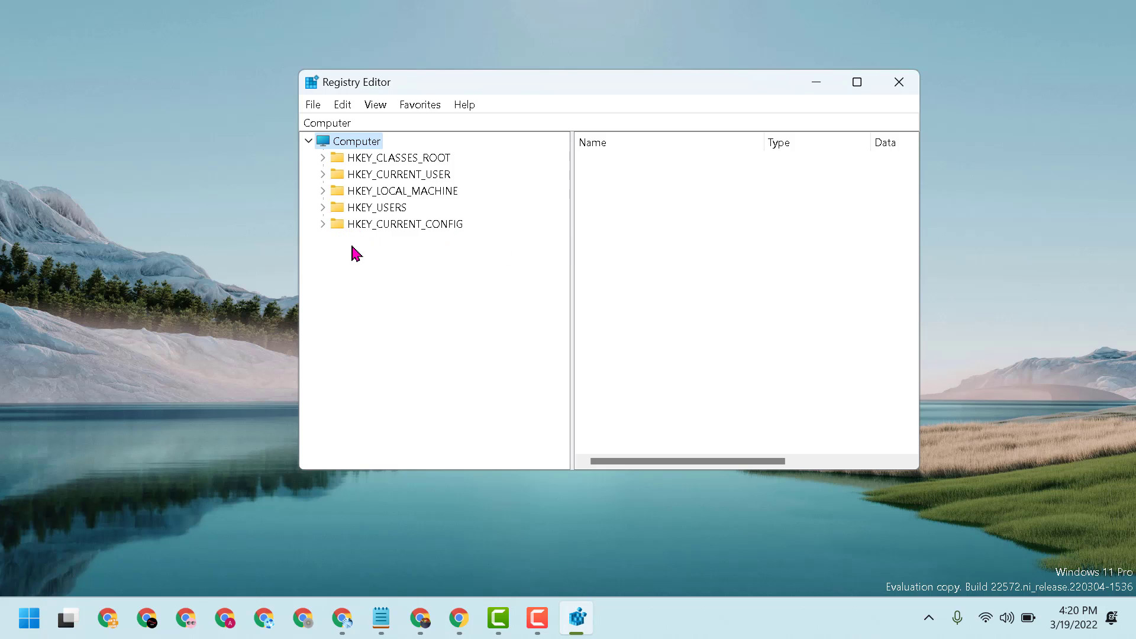
Expand HKEY_CURRENT_USER, then Software, then Microsoft in the key tree
{"action": "left_click", "coordinate": [324, 174]}
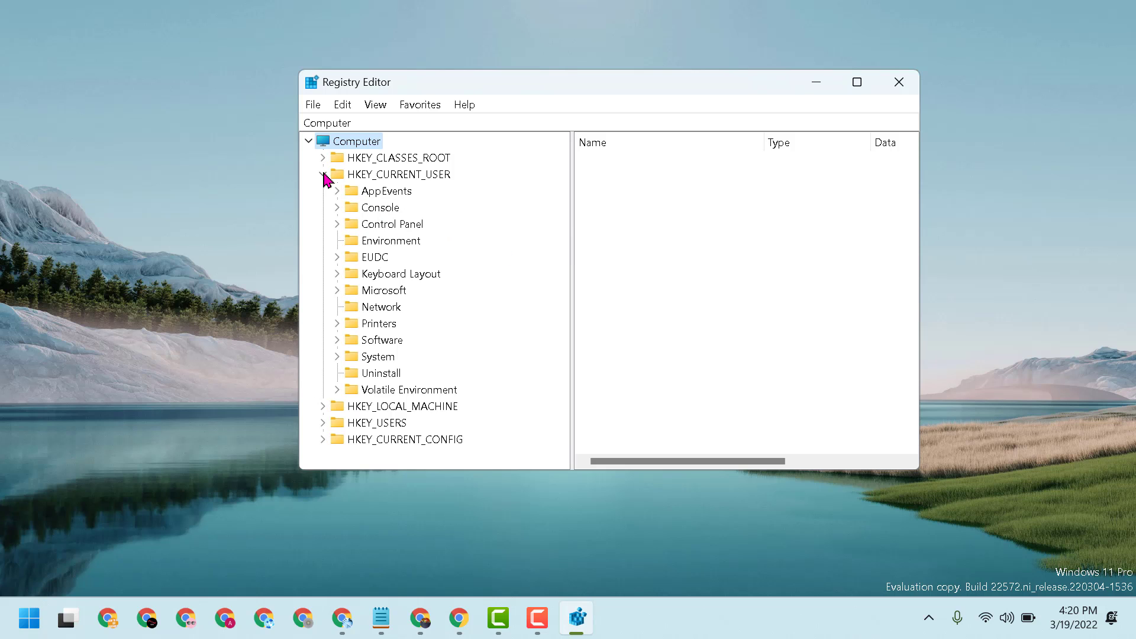
{"action": "left_click", "coordinate": [338, 340]}
{"action": "scroll", "coordinate": [471, 276], "scroll_direction": "down", "scroll_amount": 2}
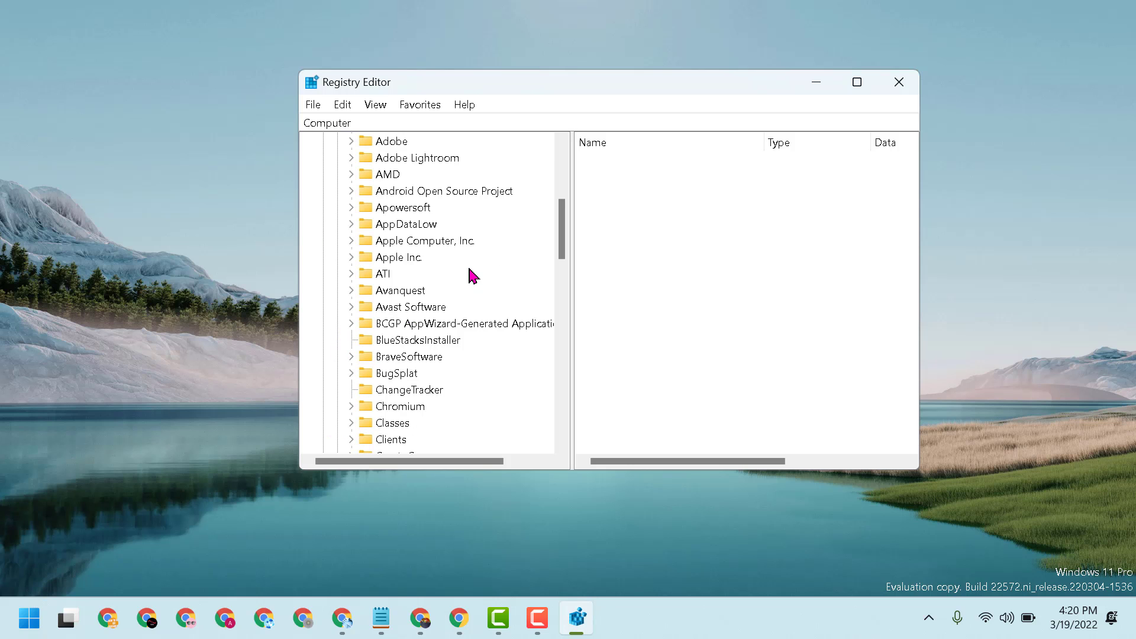
{"action": "scroll", "coordinate": [471, 276], "scroll_direction": "down", "scroll_amount": 2}
{"action": "scroll", "coordinate": [471, 276], "scroll_direction": "down", "scroll_amount": 3}
{"action": "scroll", "coordinate": [471, 277], "scroll_direction": "down", "scroll_amount": 2}
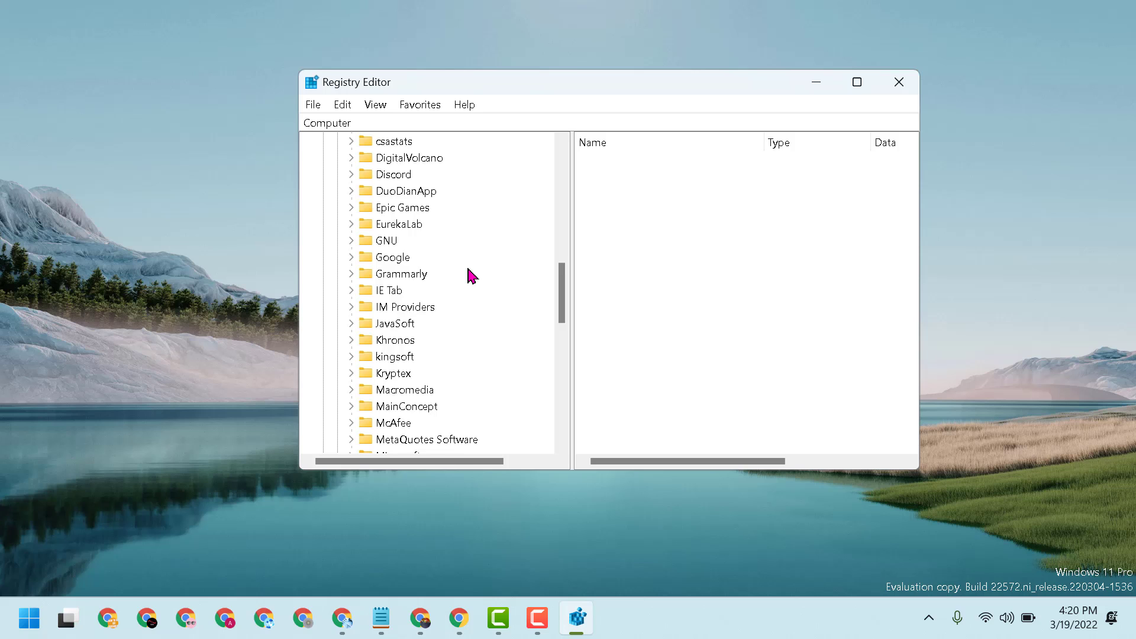
{"action": "scroll", "coordinate": [471, 276], "scroll_direction": "down", "scroll_amount": 2}
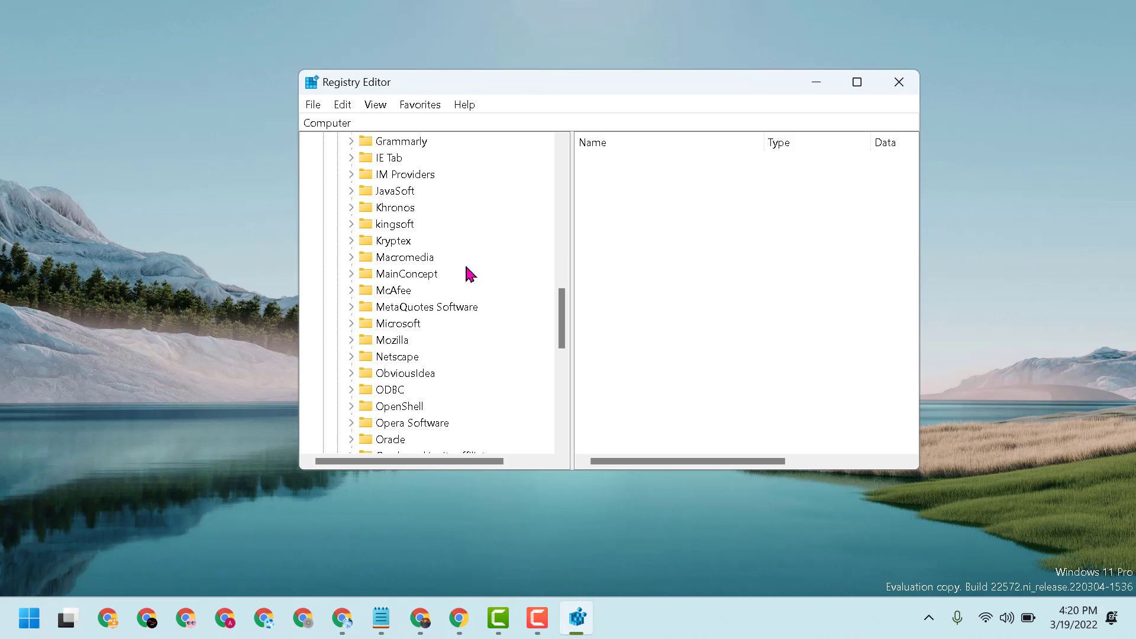
{"action": "left_click", "coordinate": [352, 323]}
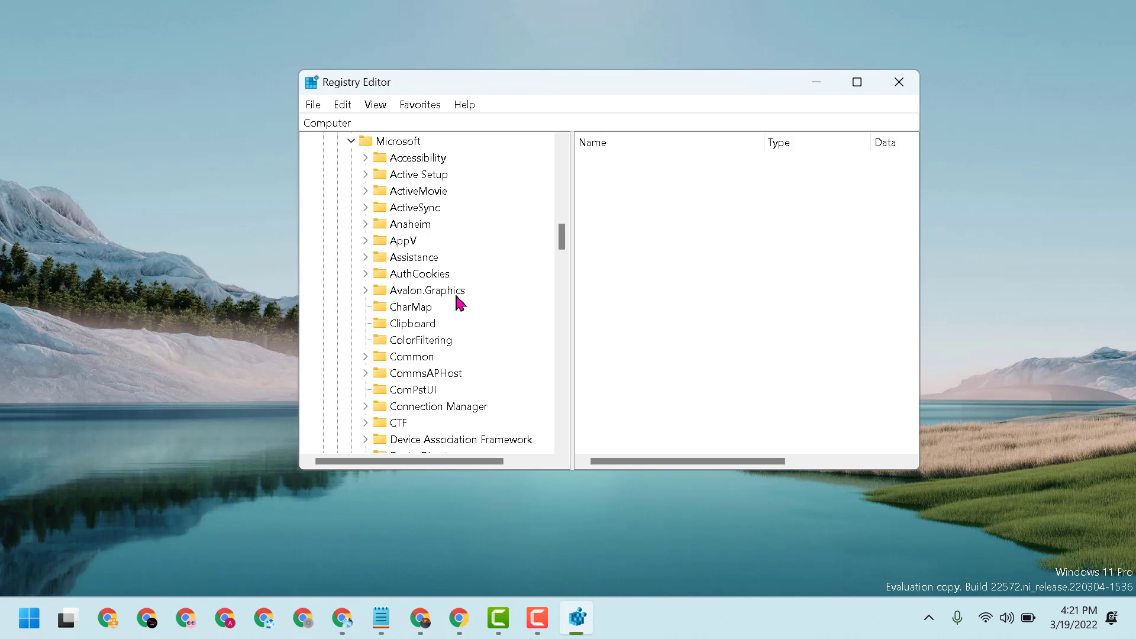
{"action": "scroll", "coordinate": [458, 304], "scroll_direction": "down", "scroll_amount": 5}
{"action": "scroll", "coordinate": [458, 303], "scroll_direction": "down", "scroll_amount": 10}
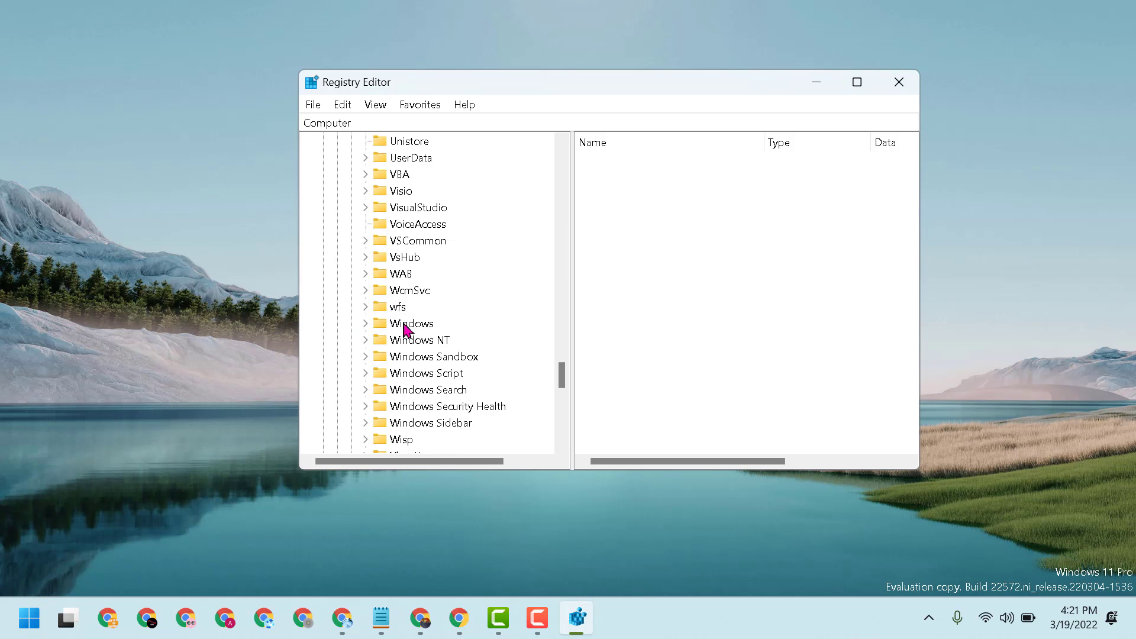
Expand Windows, CurrentVersion and Explorer to reveal the RunMRU key
{"action": "left_click", "coordinate": [367, 323]}
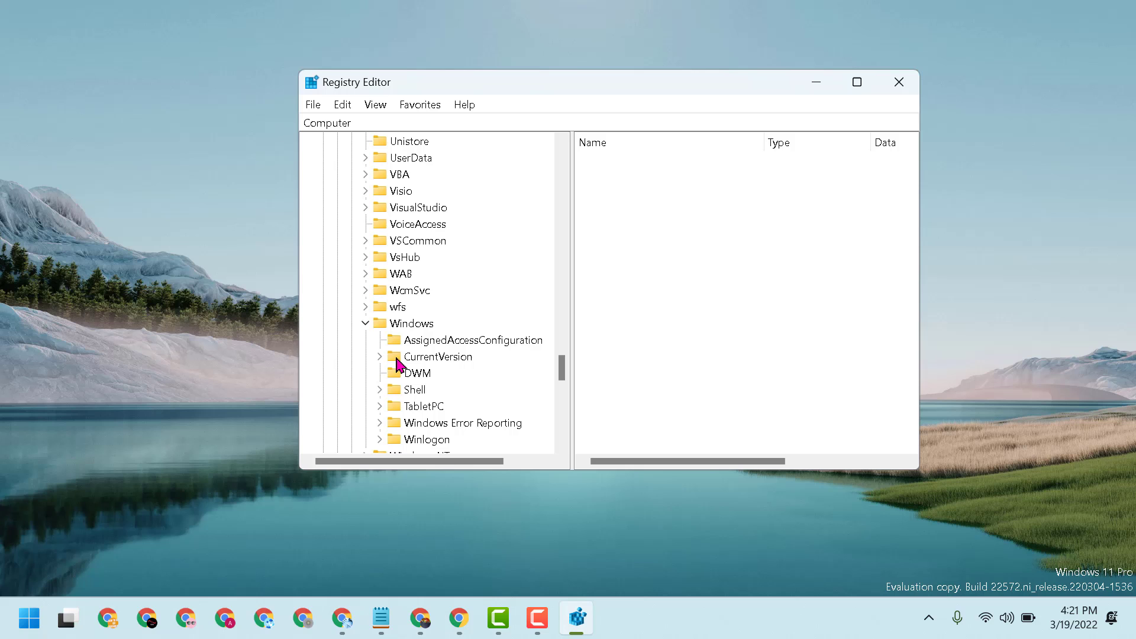
{"action": "left_click", "coordinate": [380, 356]}
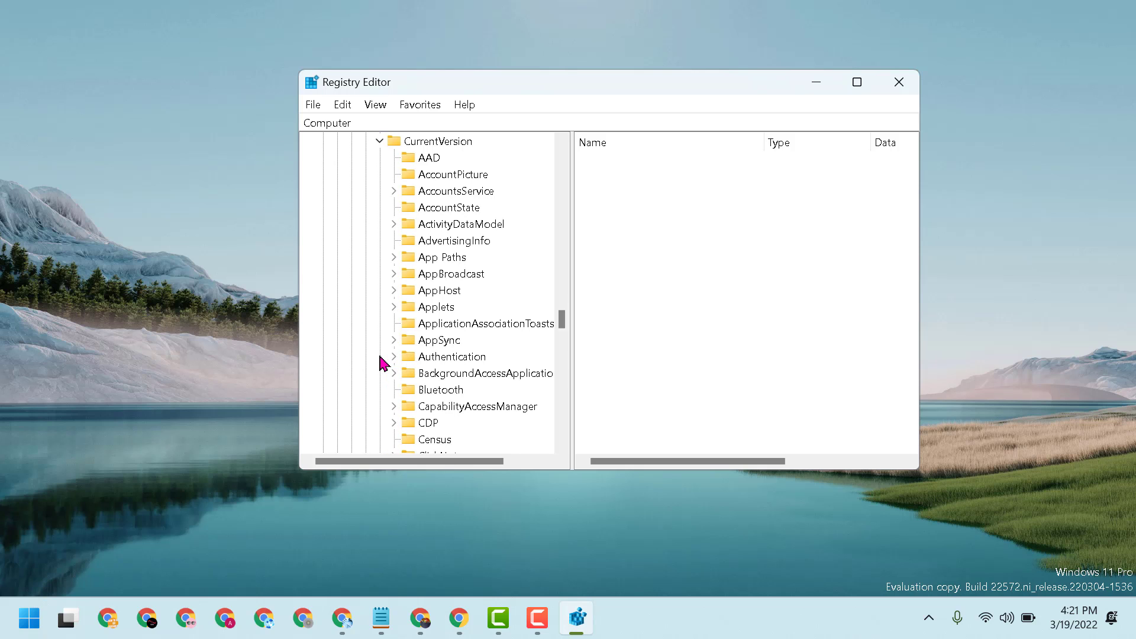
{"action": "scroll", "coordinate": [500, 266], "scroll_direction": "down", "scroll_amount": 3}
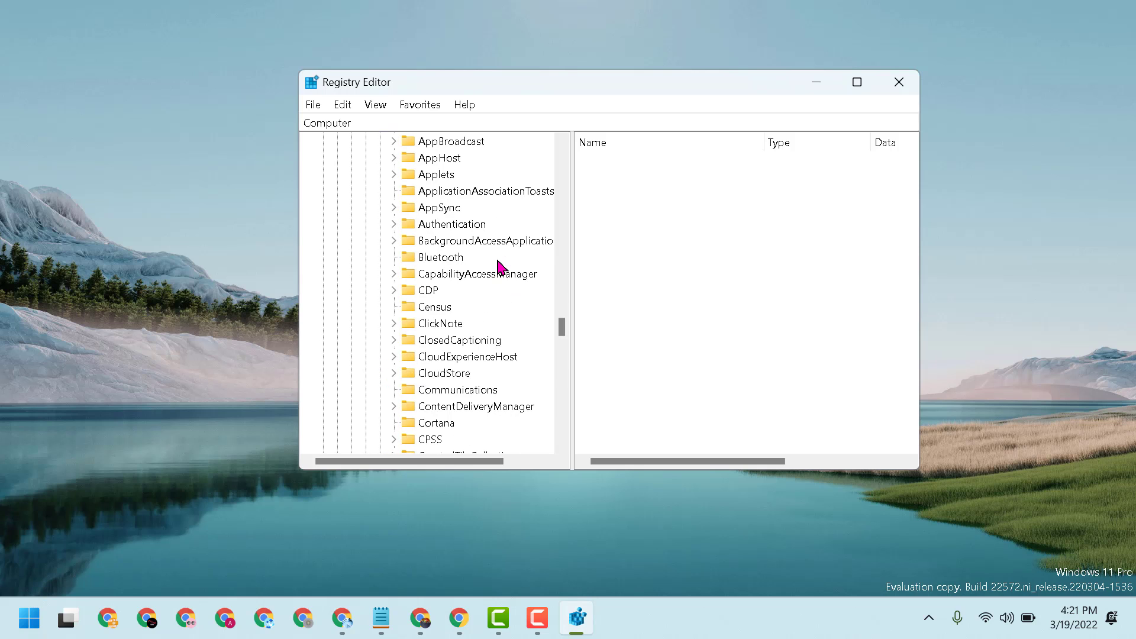
{"action": "scroll", "coordinate": [499, 267], "scroll_direction": "down", "scroll_amount": 2}
{"action": "scroll", "coordinate": [499, 266], "scroll_direction": "down", "scroll_amount": 2}
{"action": "scroll", "coordinate": [499, 267], "scroll_direction": "down", "scroll_amount": 2}
{"action": "scroll", "coordinate": [499, 267], "scroll_direction": "down", "scroll_amount": 2}
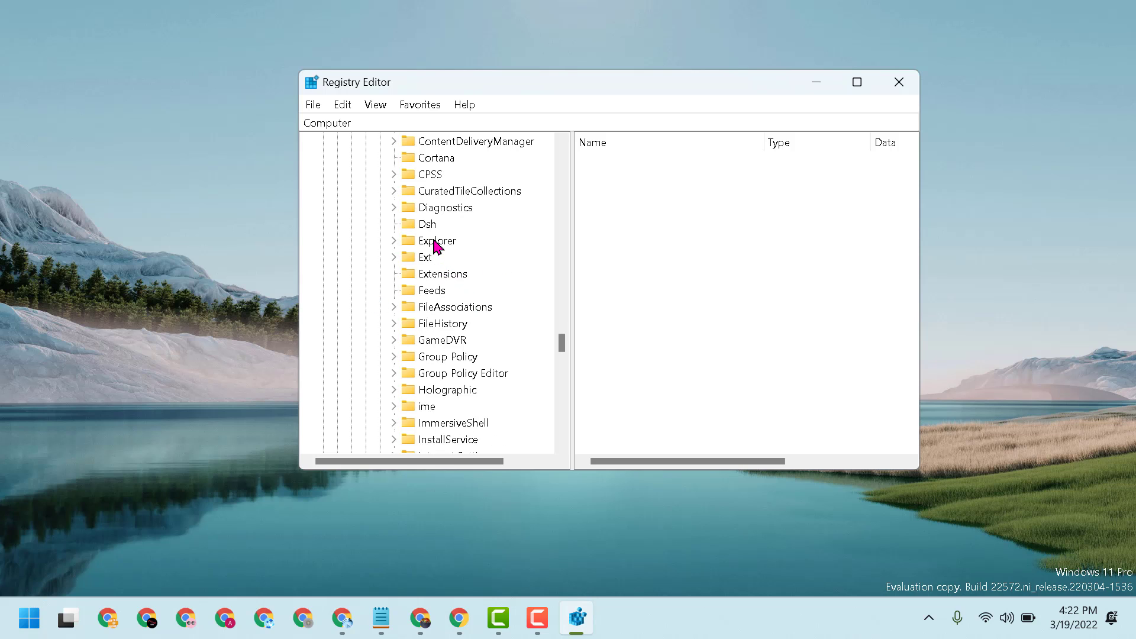
{"action": "left_click", "coordinate": [394, 242]}
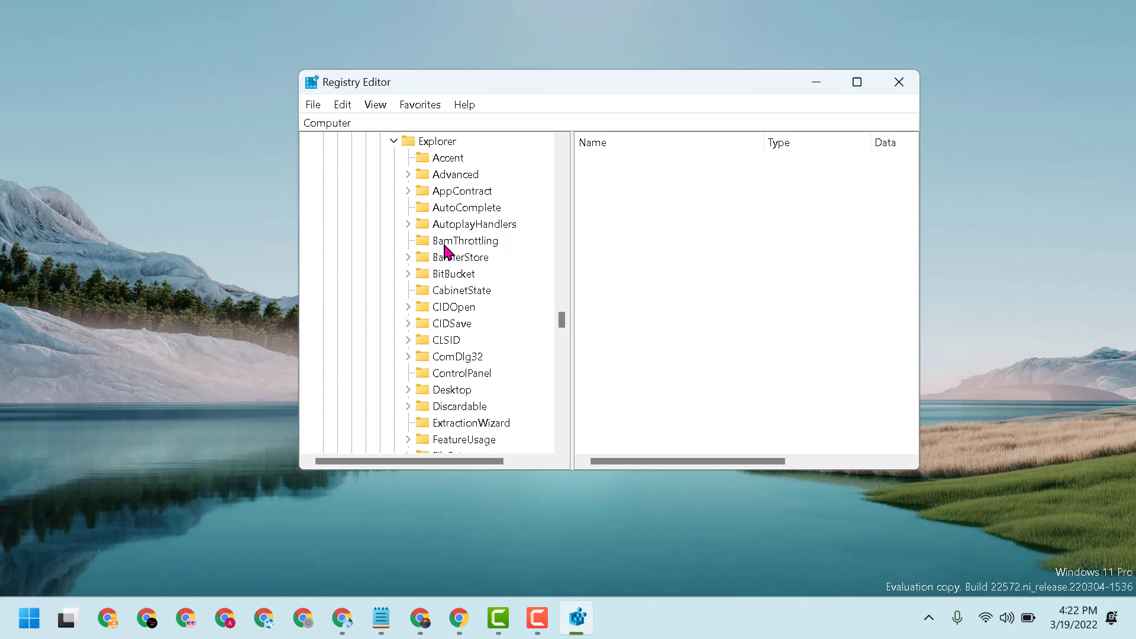
{"action": "scroll", "coordinate": [505, 263], "scroll_direction": "down", "scroll_amount": 2}
{"action": "scroll", "coordinate": [504, 263], "scroll_direction": "down", "scroll_amount": 3}
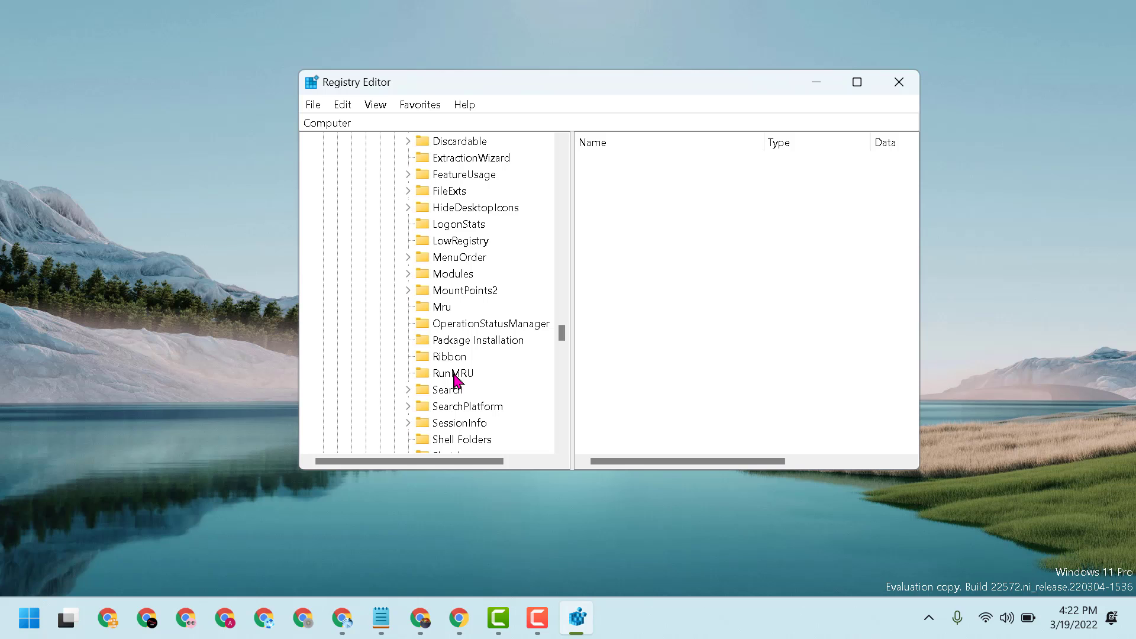
Select the RunMRU key and drag-select all four of its values
{"action": "left_click", "coordinate": [457, 380]}
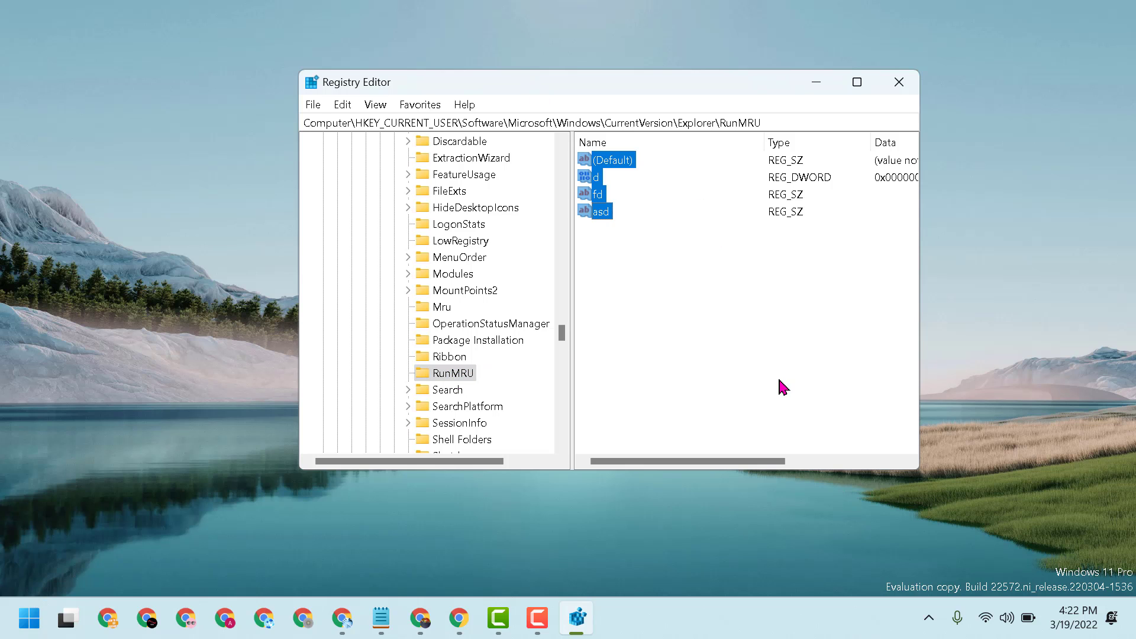
{"action": "left_click", "coordinate": [781, 387]}
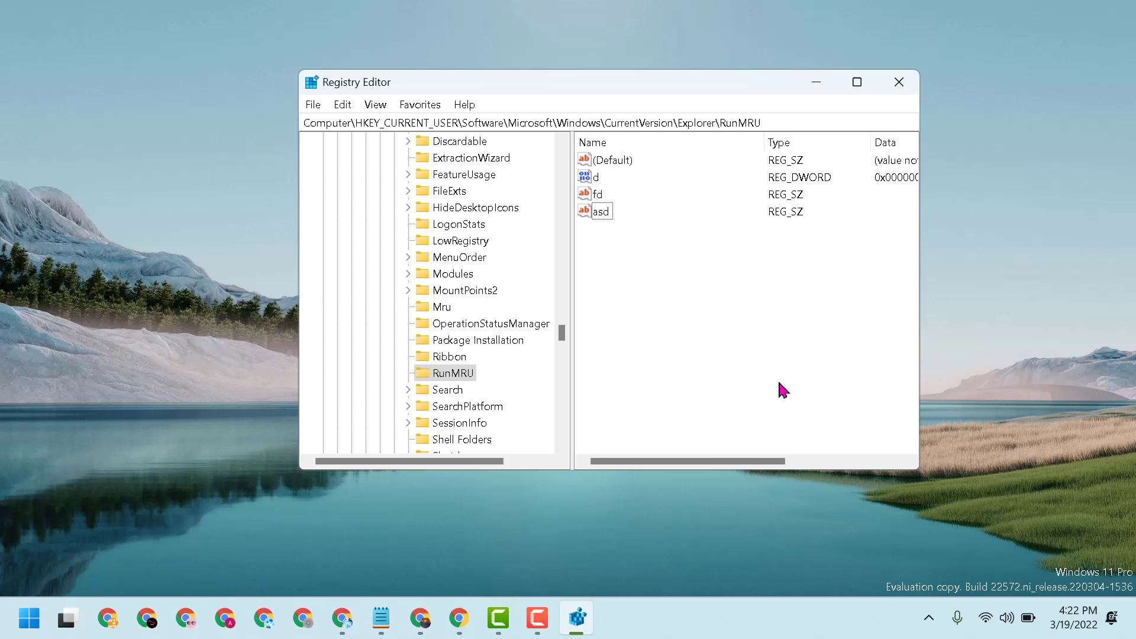
{"action": "left_click_drag", "start_coordinate": [699, 281], "coordinate": [583, 152]}
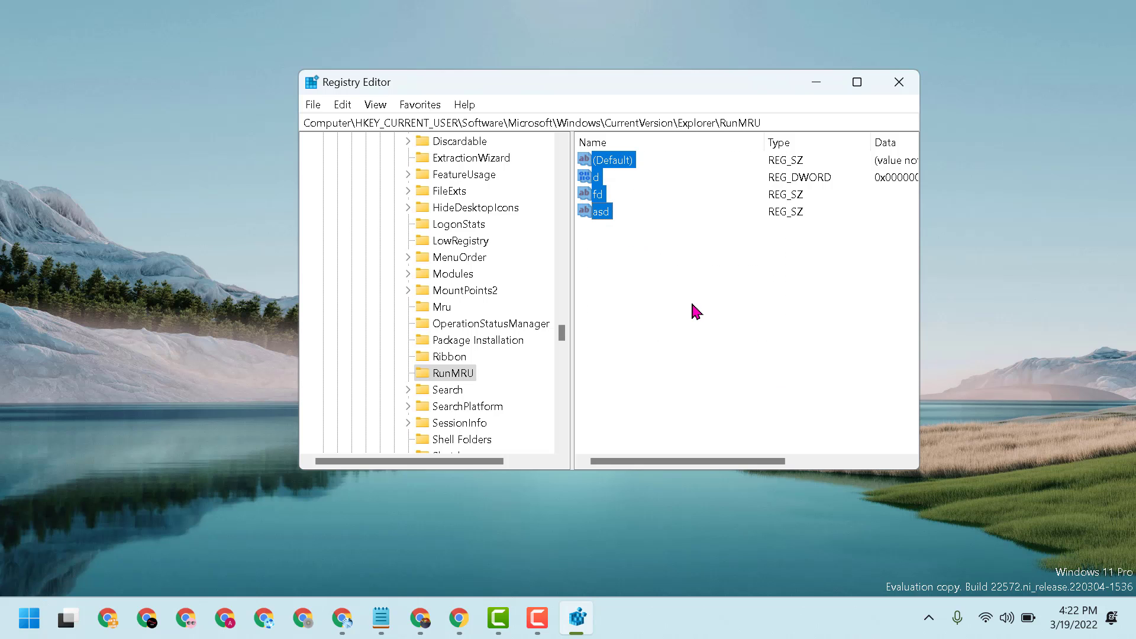
Delete the selected values (d, fd, asd), acknowledge the (Default) error, and close Registry Editor
{"action": "right_click", "coordinate": [605, 214]}
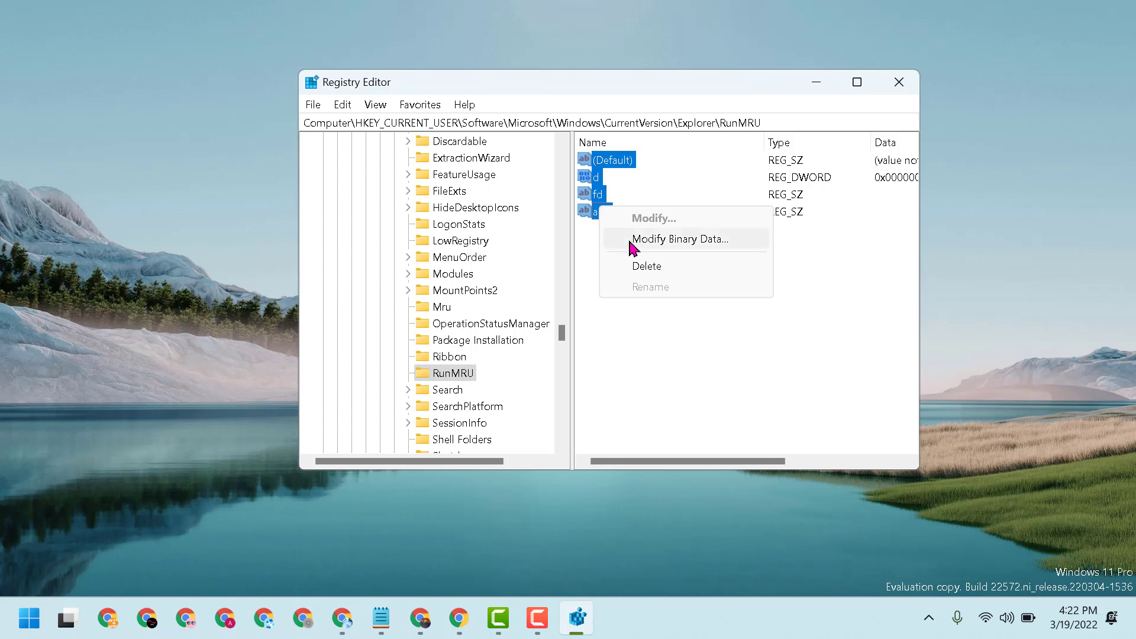
{"action": "left_click", "coordinate": [646, 267]}
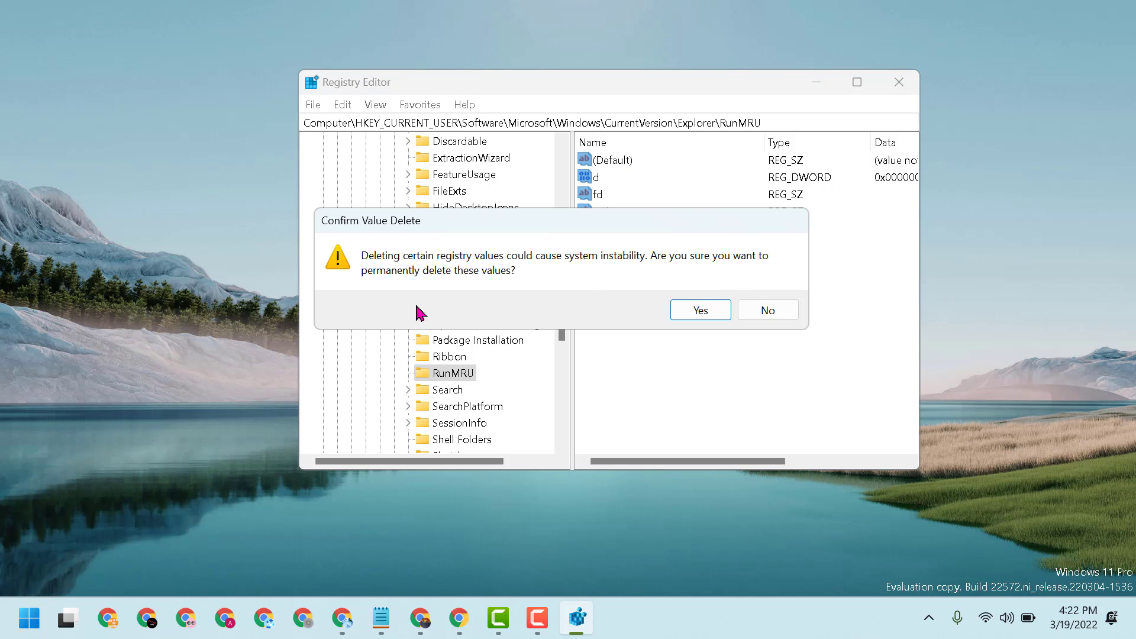
{"action": "left_click", "coordinate": [700, 311]}
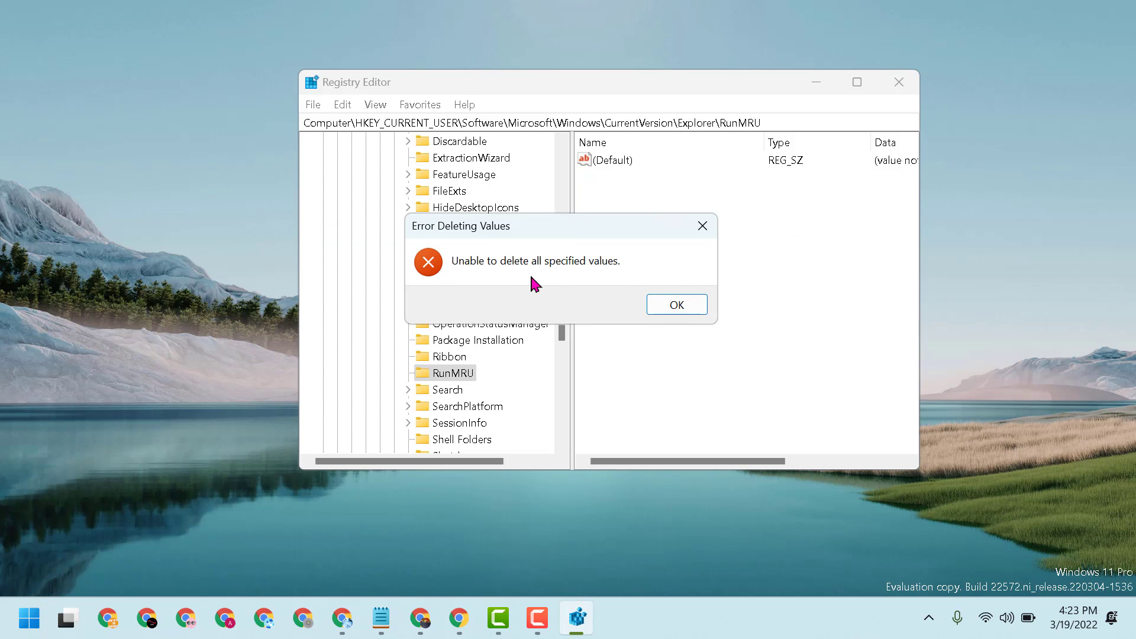
{"action": "left_click", "coordinate": [677, 306]}
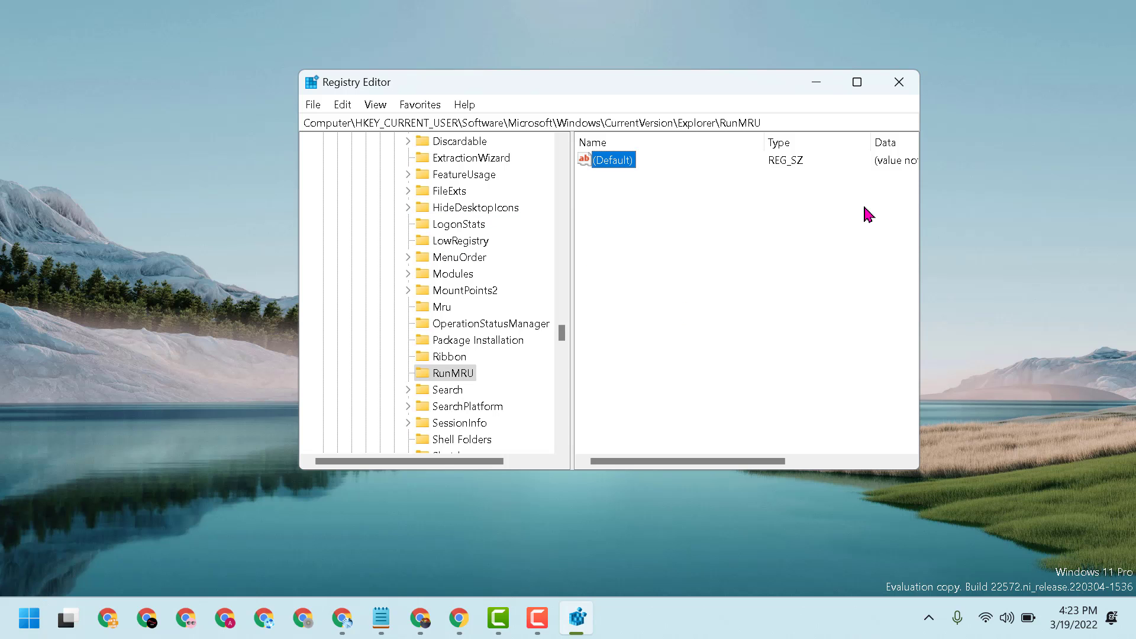
{"action": "left_click", "coordinate": [900, 84]}
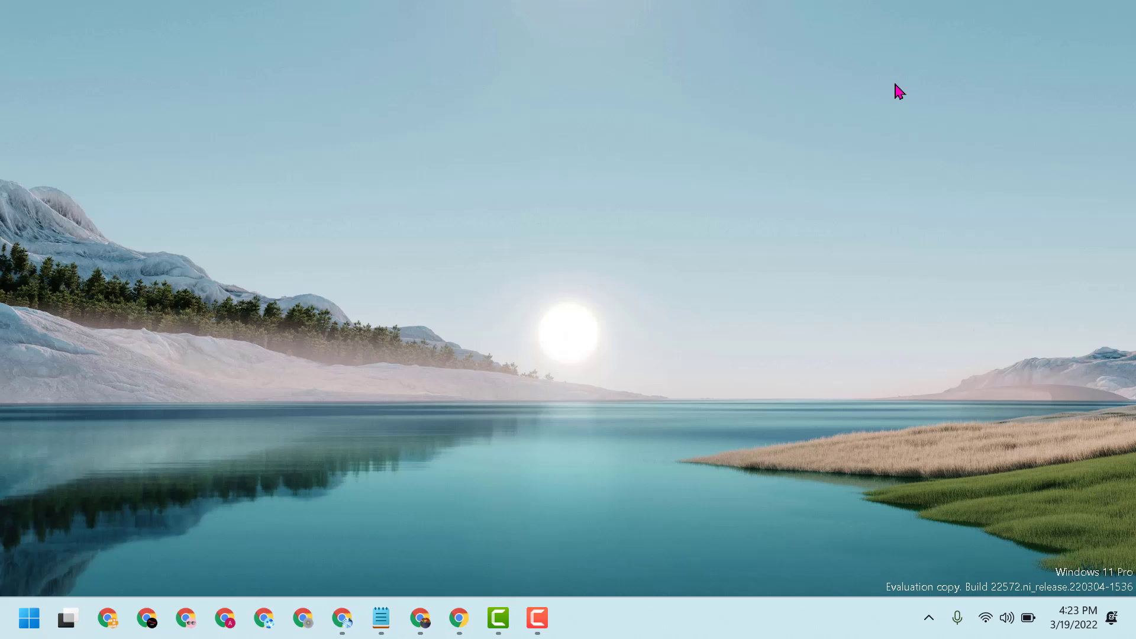
Restore the Notepad tutorial note from the taskbar
{"action": "left_click", "coordinate": [380, 619]}
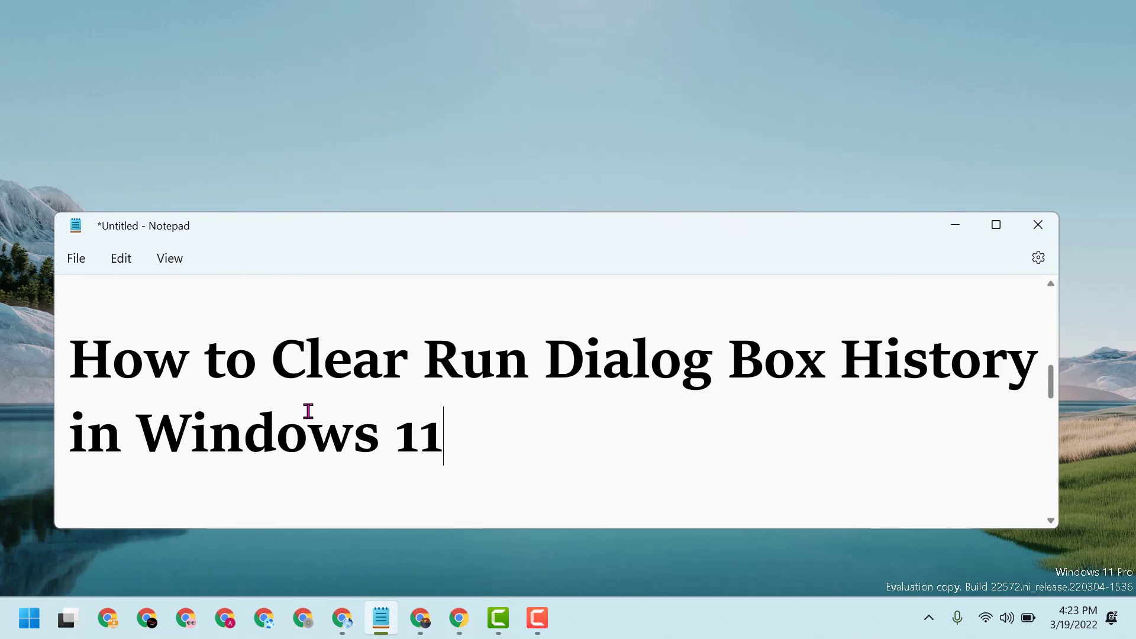